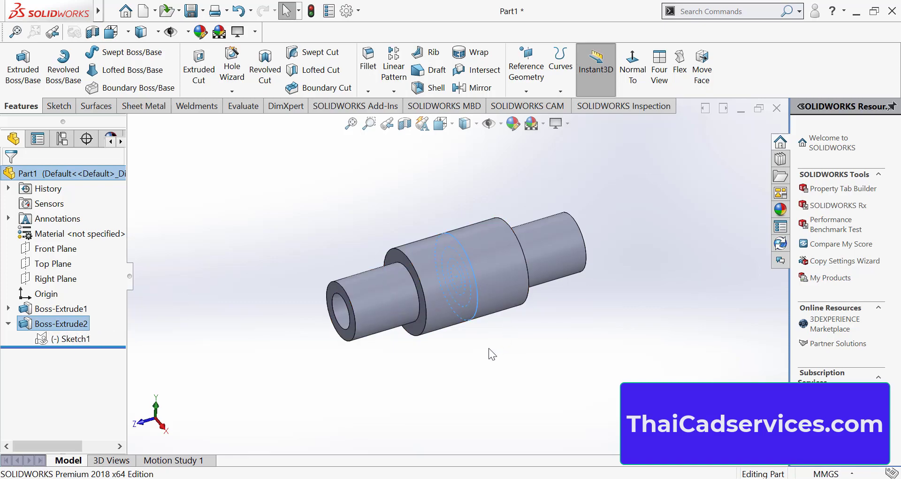
middle_drag(481, 343, 519, 324)
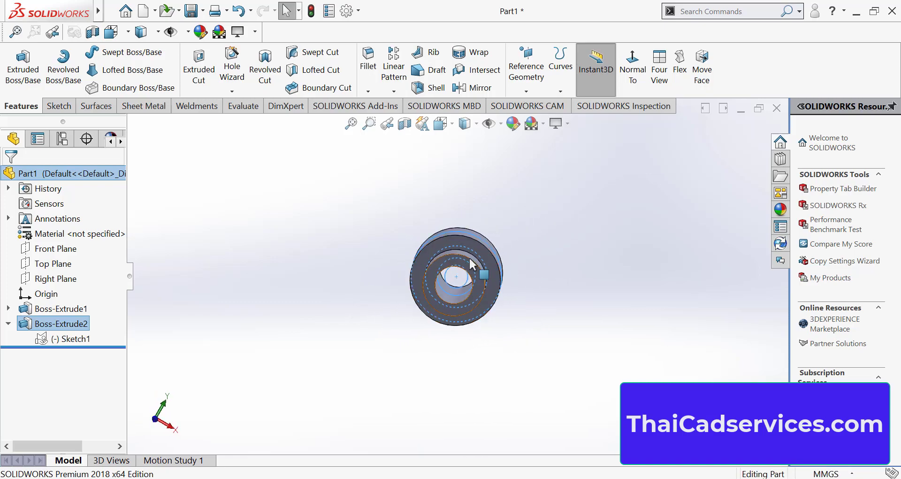
scroll(477, 244, down, 3)
scroll(486, 285, up, 2)
scroll(488, 290, up, 1)
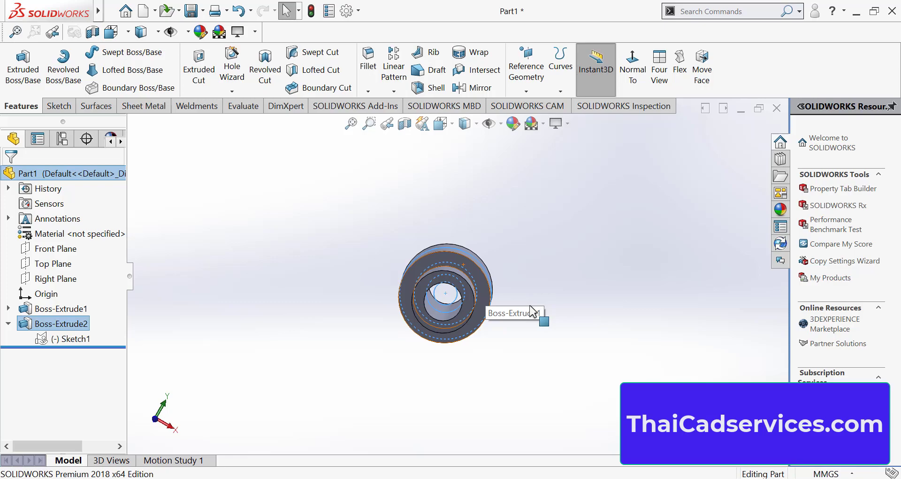
middle_drag(573, 283, 496, 375)
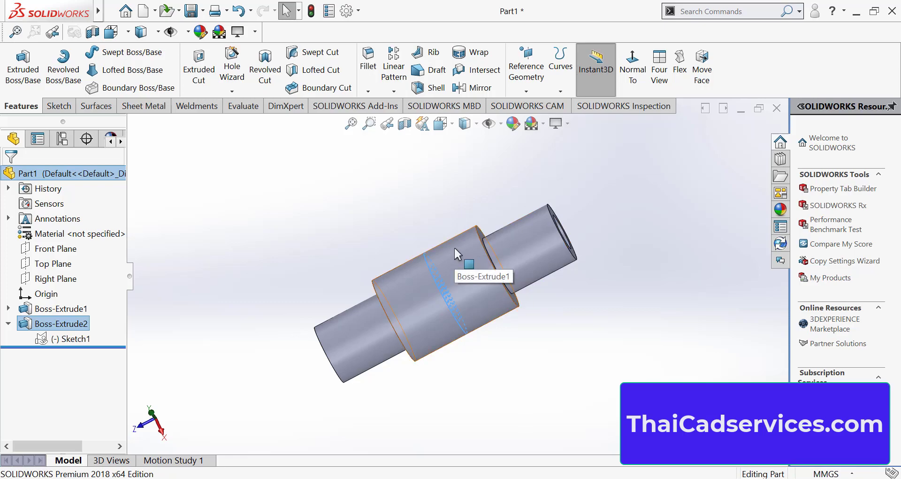
Delete both boss extrusions from the part, keeping their shared sketch of concentric circles
right_click(76, 327)
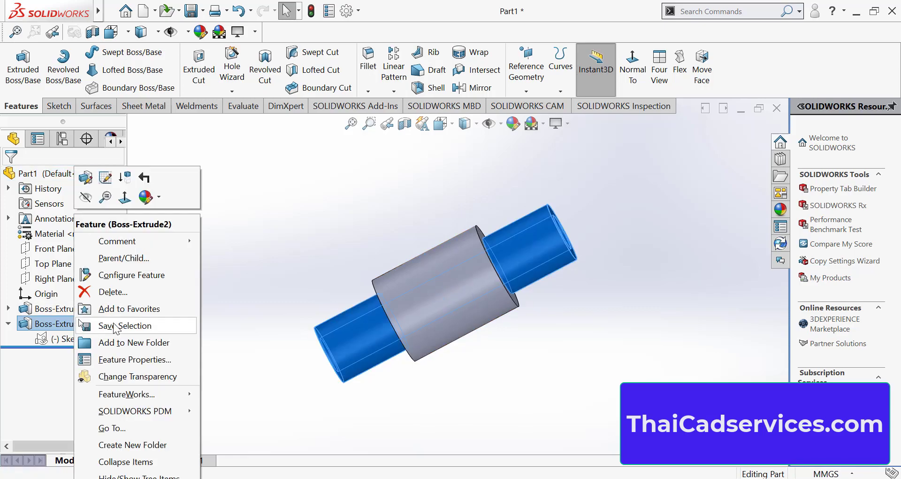
click(119, 290)
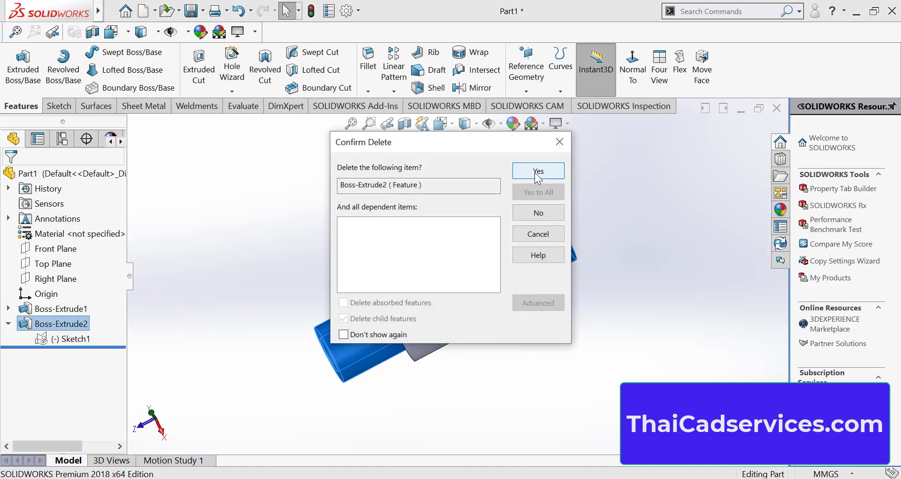
click(538, 172)
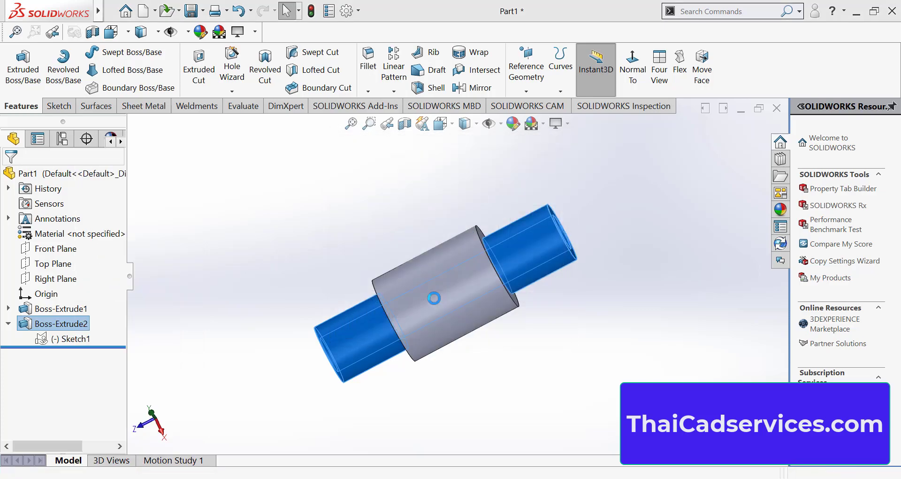
right_click(61, 306)
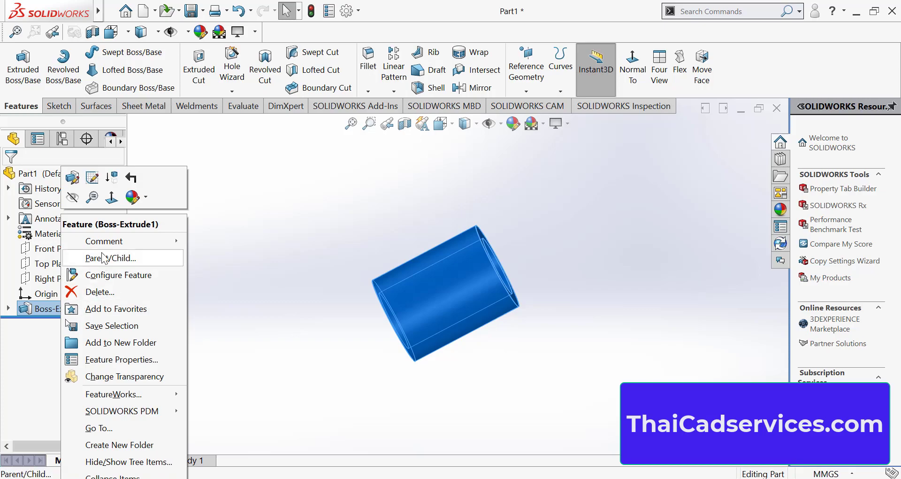
click(101, 294)
click(519, 171)
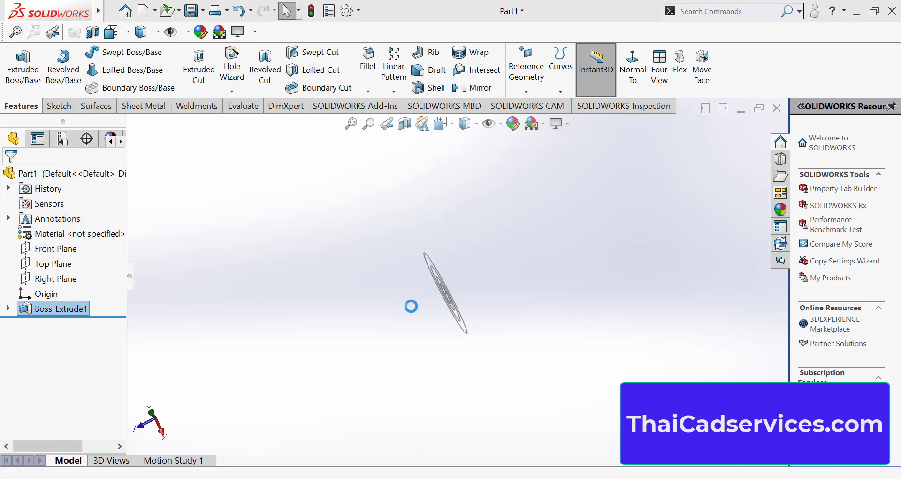
middle_drag(438, 297, 514, 272)
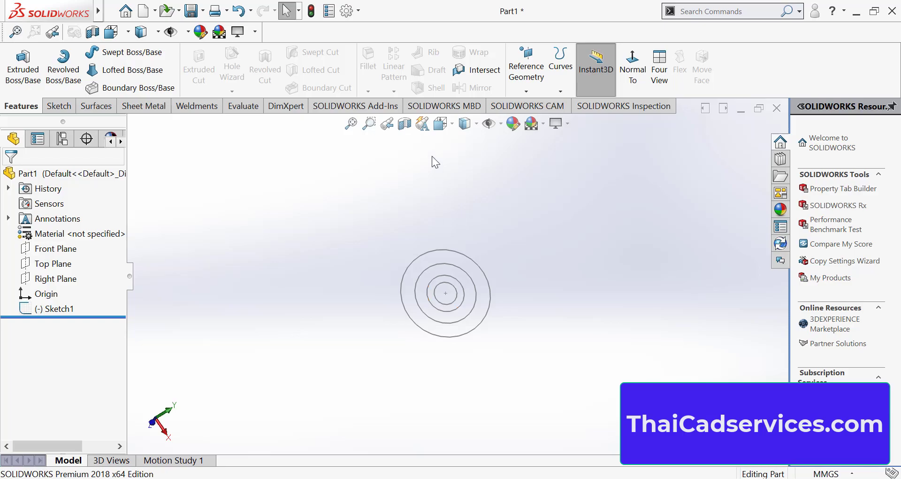
Create a new part document and start a sketch on the Front Plane
click(143, 12)
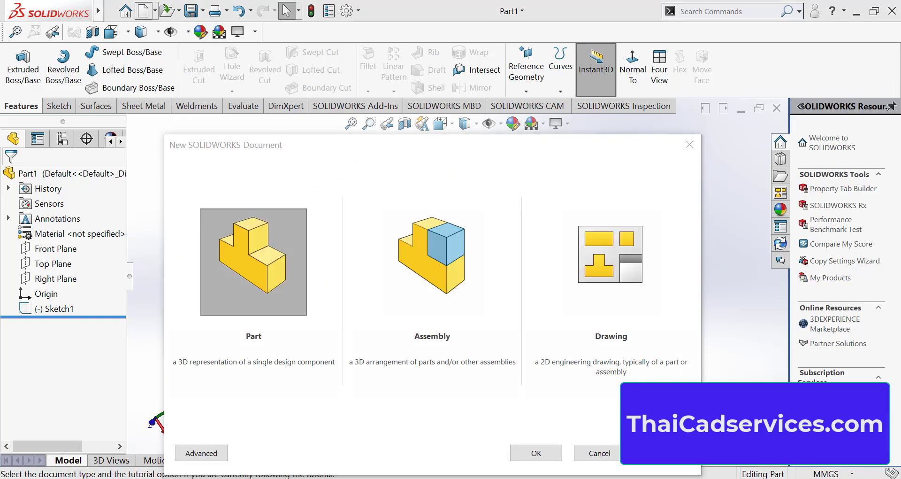
click(536, 452)
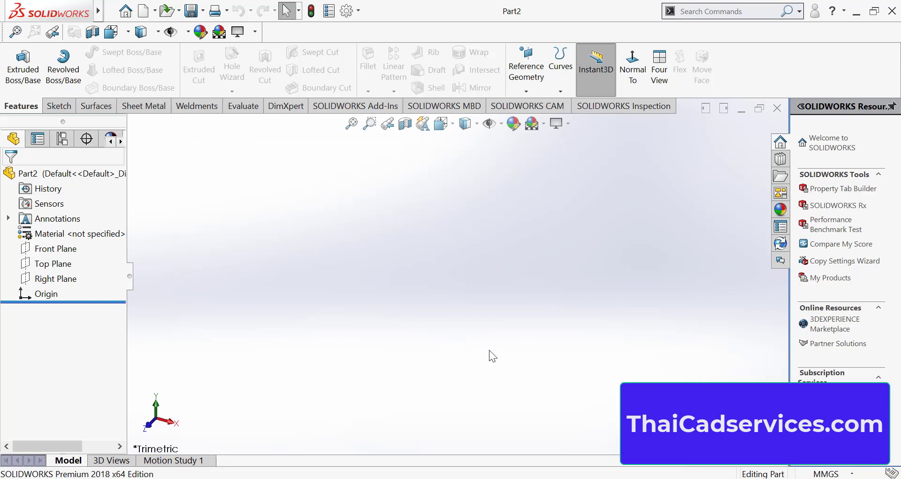
click(80, 249)
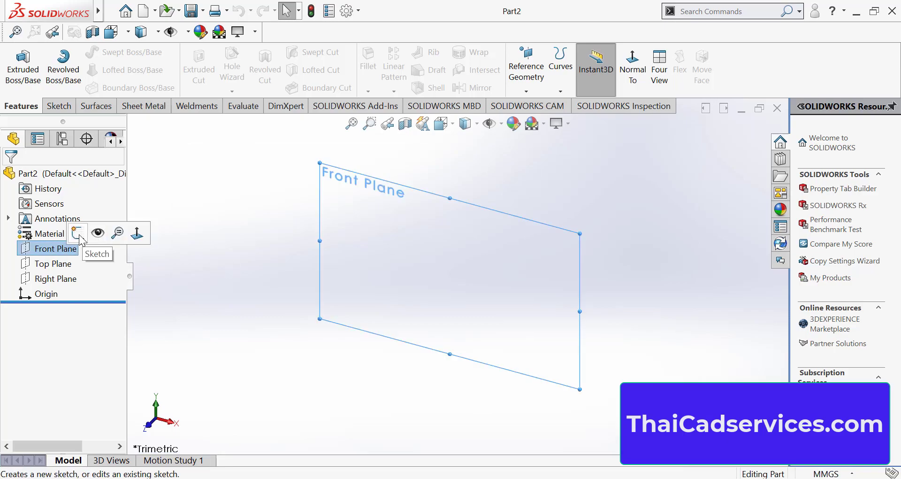
click(78, 235)
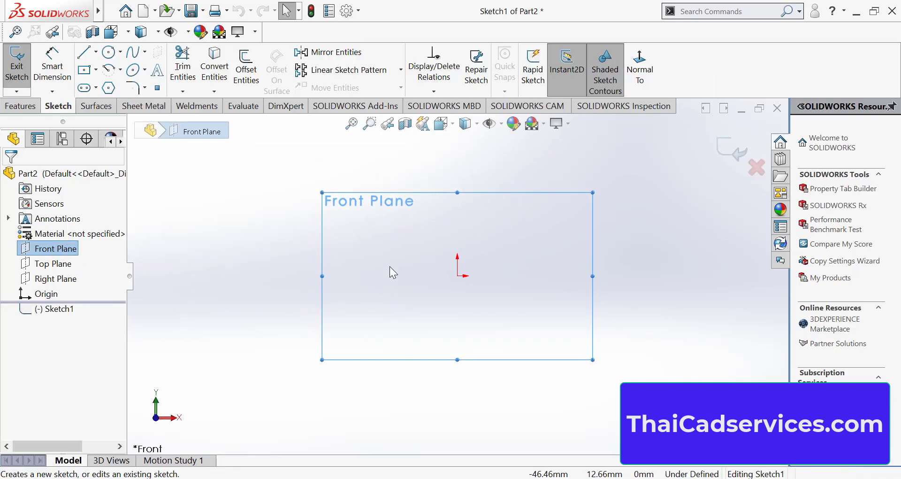
Sketch three nested circles of decreasing size centred about the origin
click(108, 52)
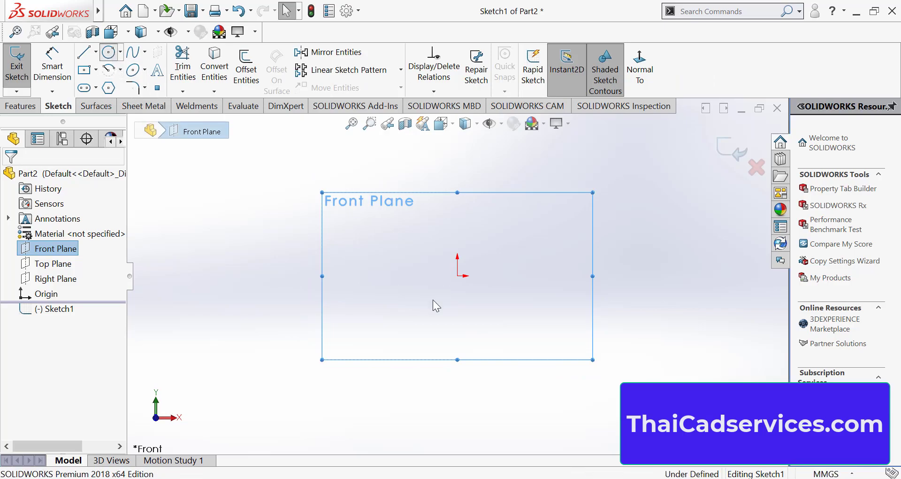
click(458, 276)
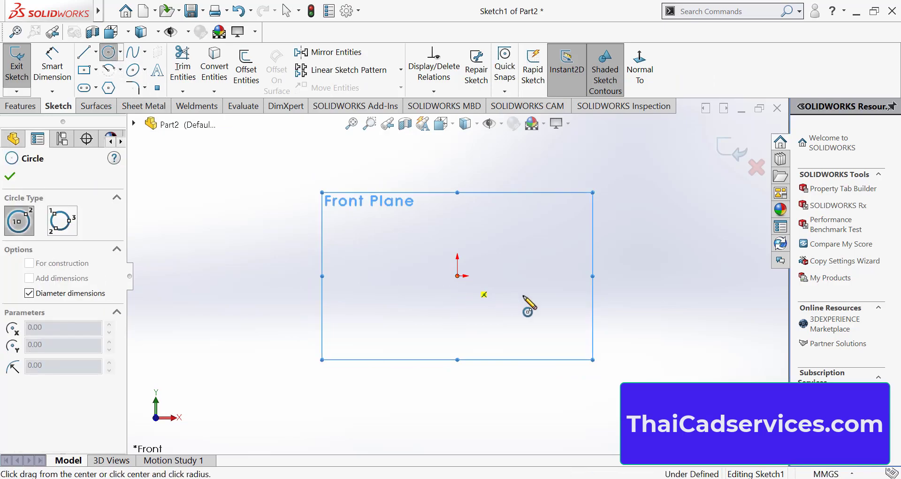
click(545, 309)
click(454, 275)
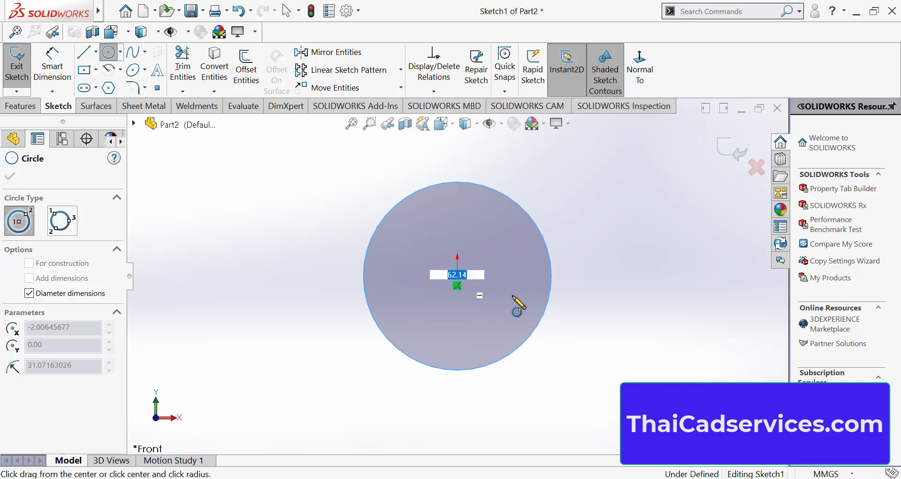
click(529, 299)
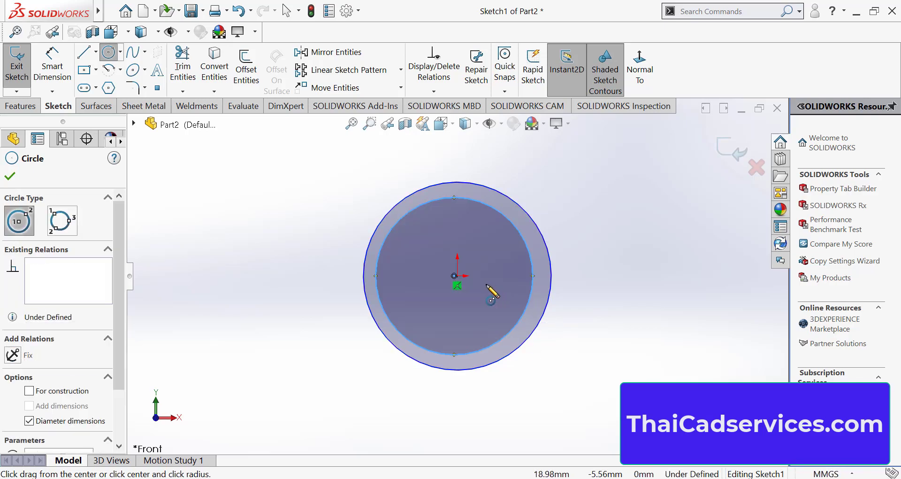
click(454, 276)
click(507, 300)
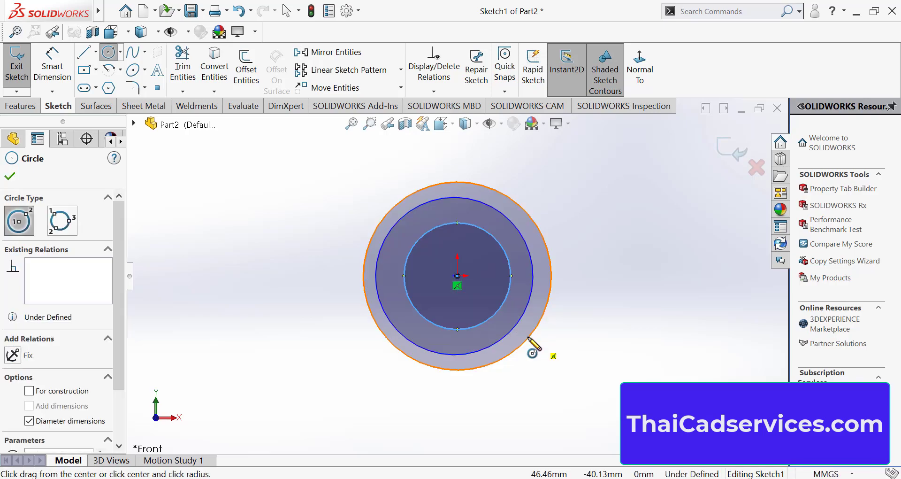
click(10, 176)
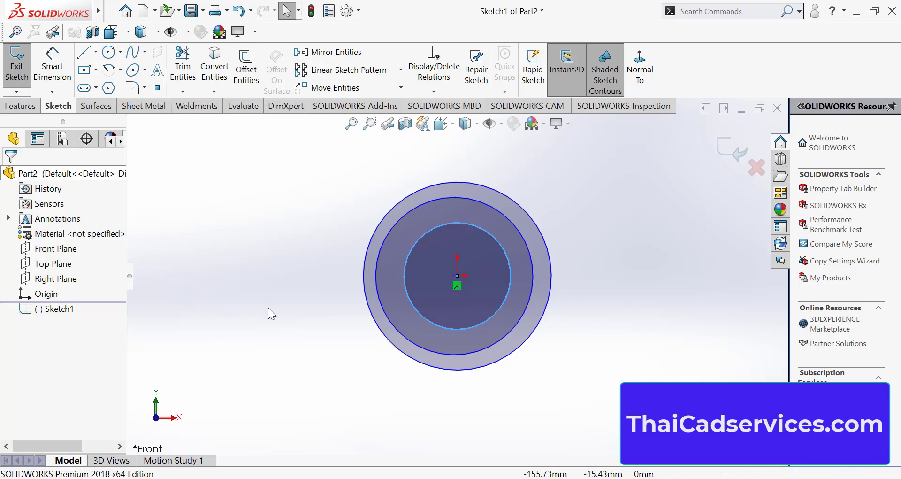
Extrude only the outer ring region of the sketch as a Blind boss with a depth of 50 mm
click(10, 108)
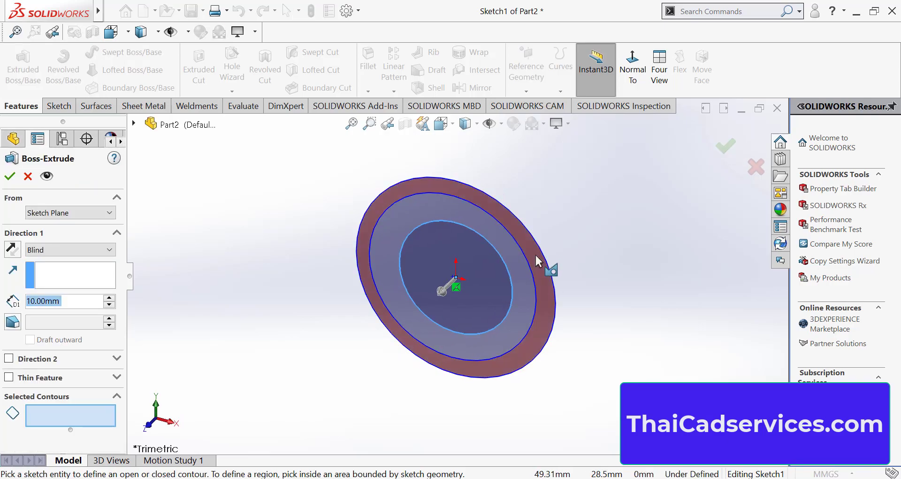
click(537, 254)
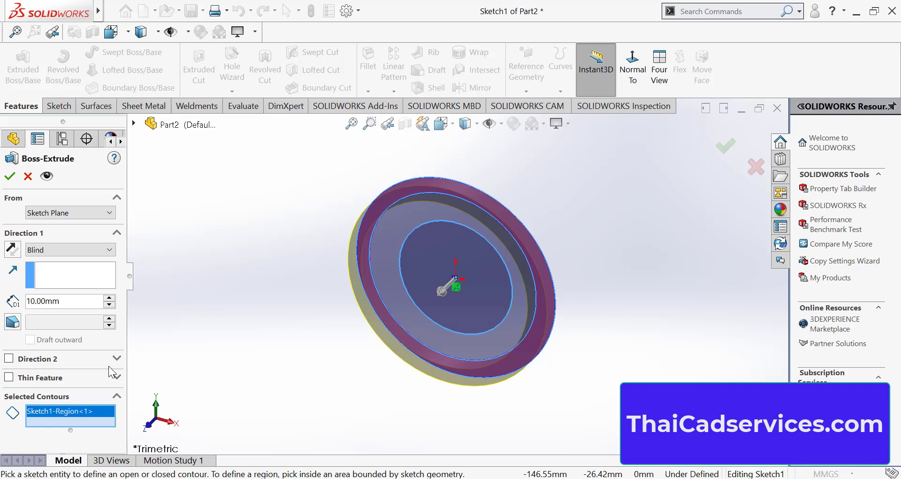
drag(84, 302, 24, 295)
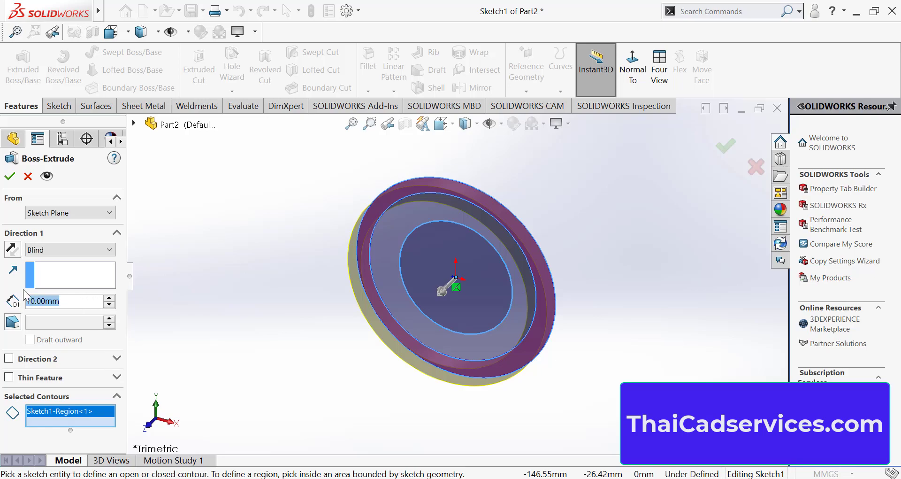
text(50)
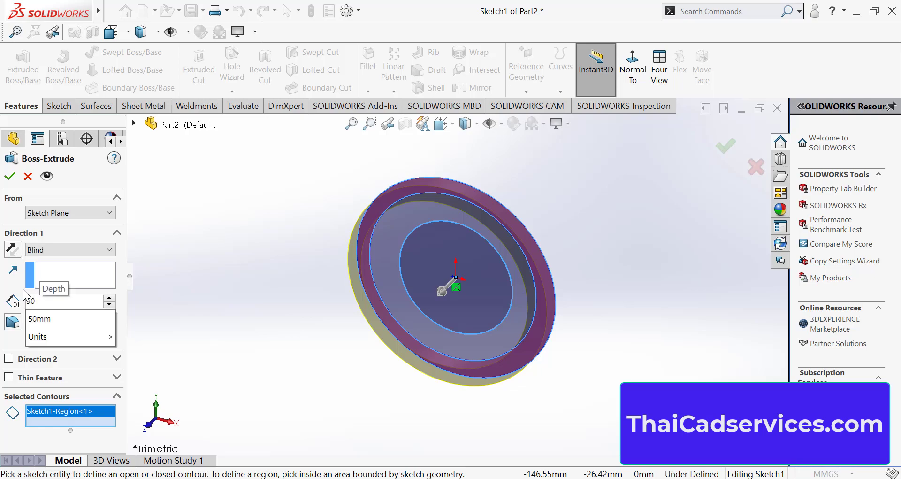
key(Return)
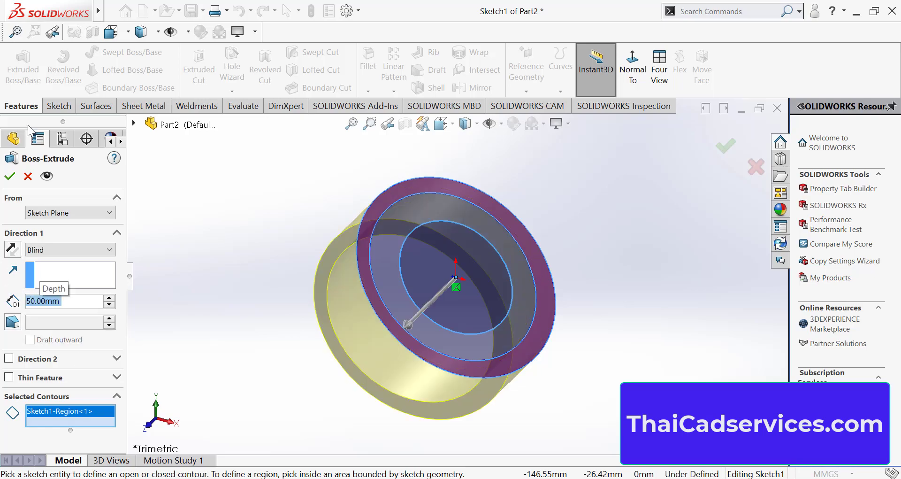
key(Return)
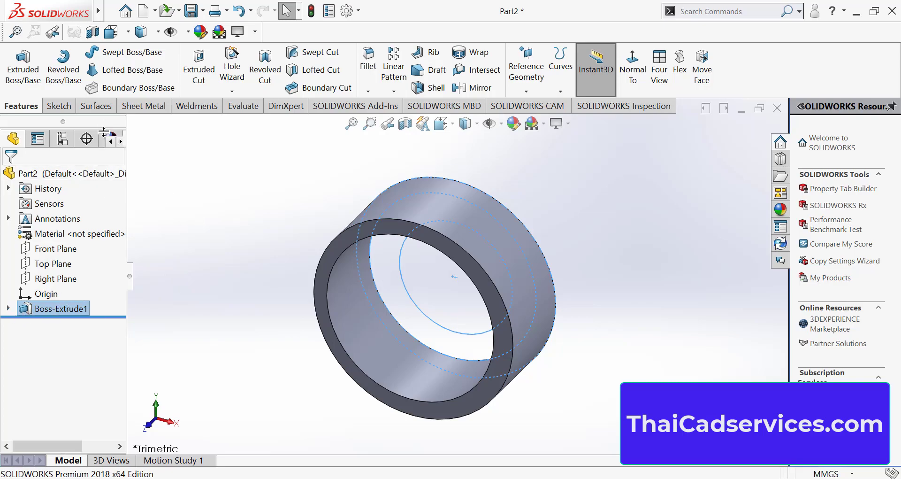
Reuse Sketch1 to extrude the ring between the two inner circles as a Blind boss 80 mm deep, merged with the existing body
click(26, 70)
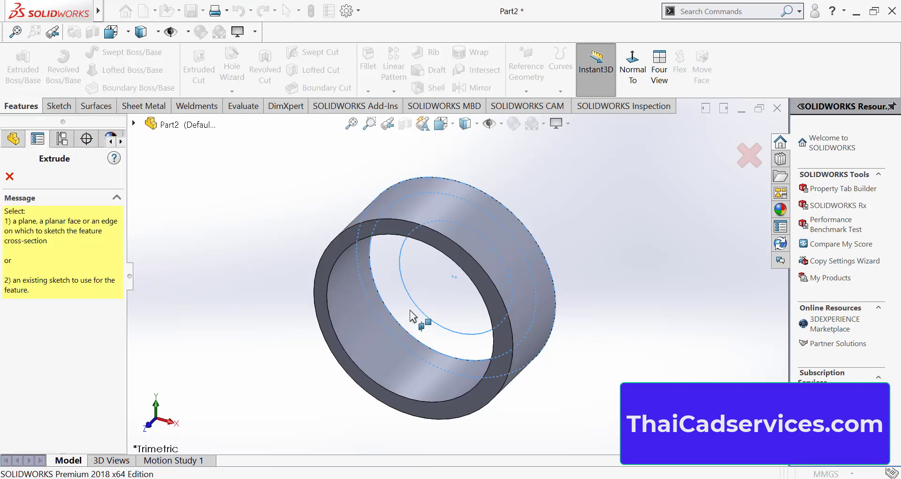
click(134, 124)
click(150, 259)
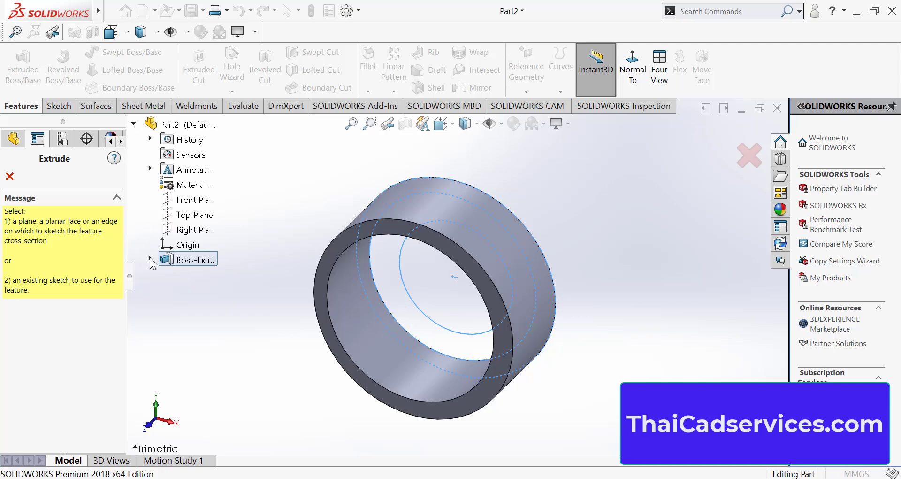
click(206, 276)
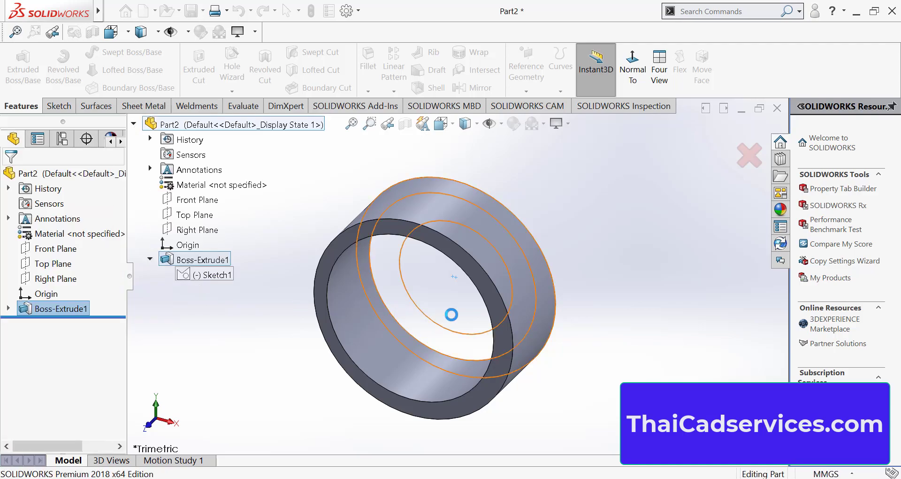
click(399, 308)
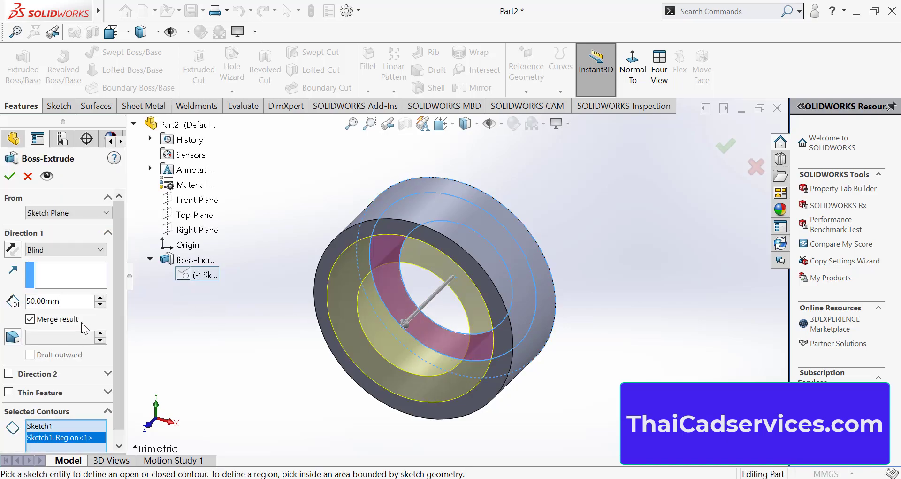
drag(81, 303, 13, 303)
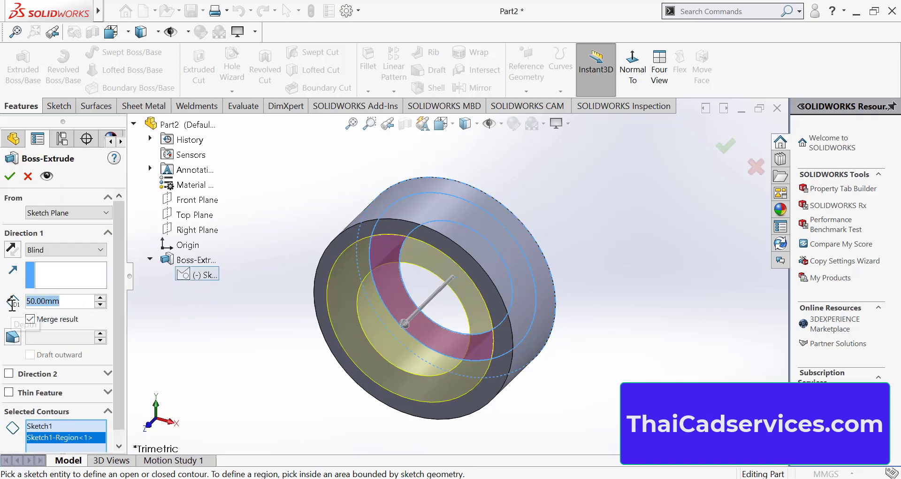
text(80)
key(Return)
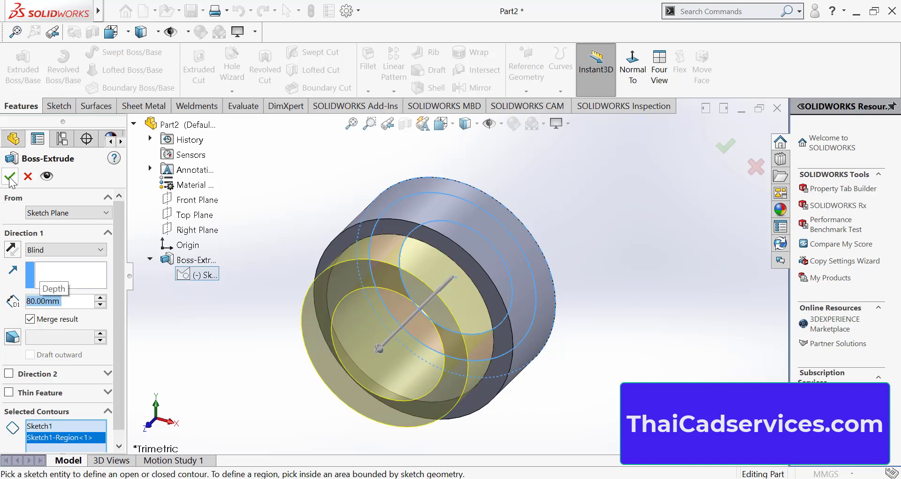
key(Return)
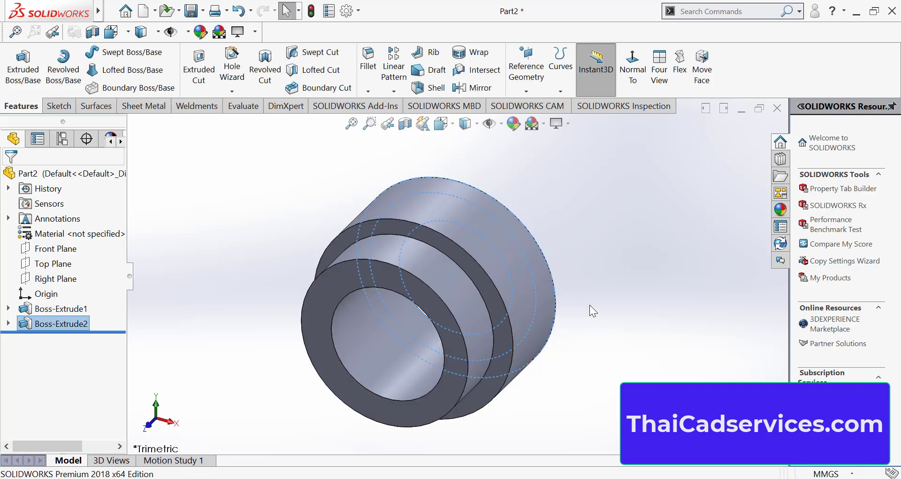
Open the second extrusion's definition to review its depth and selected contour, close it and inspect the stepped hollow part
middle_drag(586, 312, 523, 311)
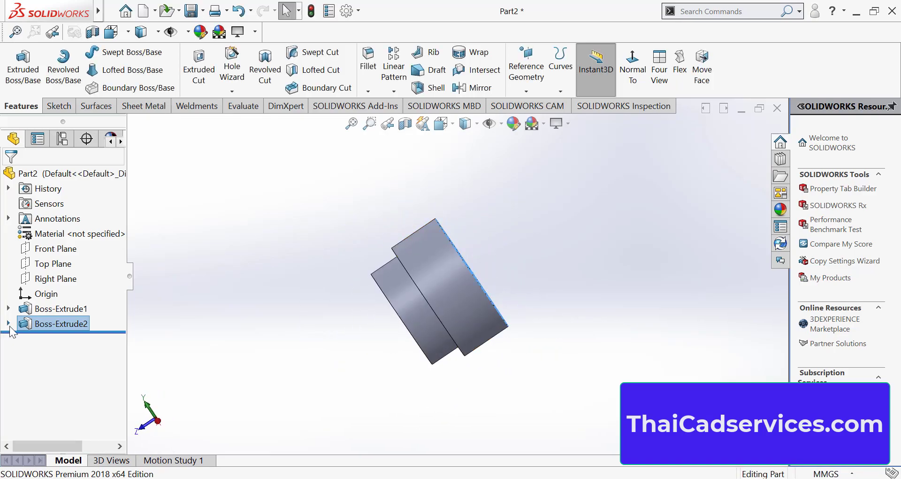
right_click(23, 324)
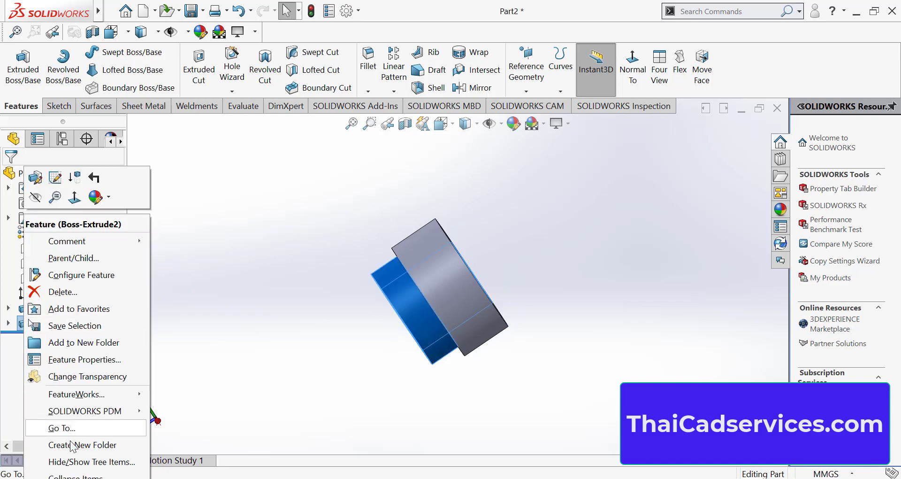
click(55, 178)
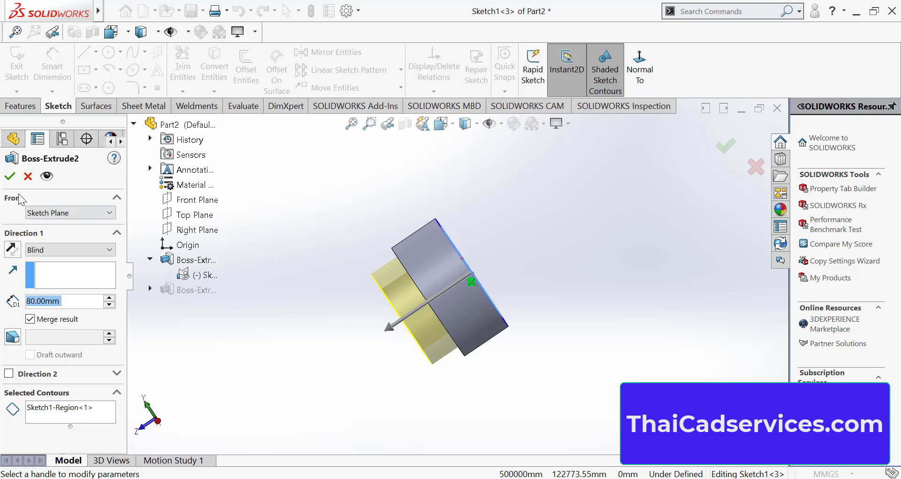
click(10, 175)
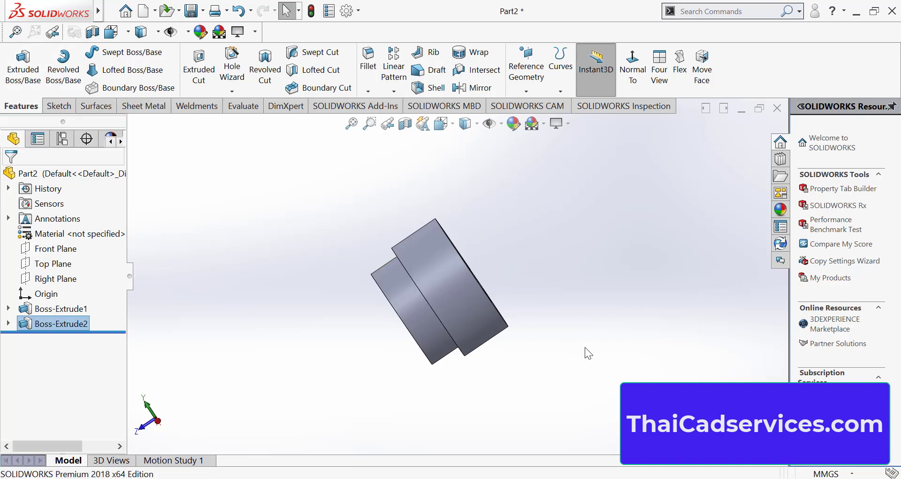
scroll(394, 287, down, 2)
middle_drag(384, 342, 449, 321)
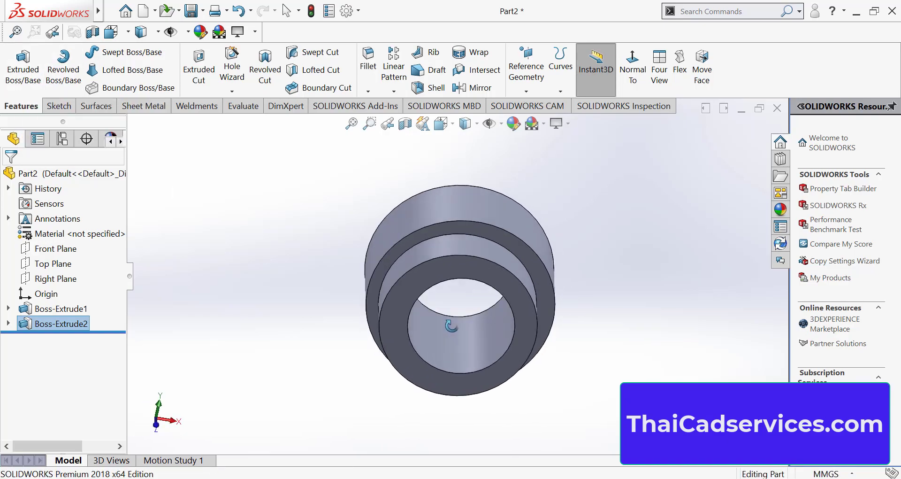